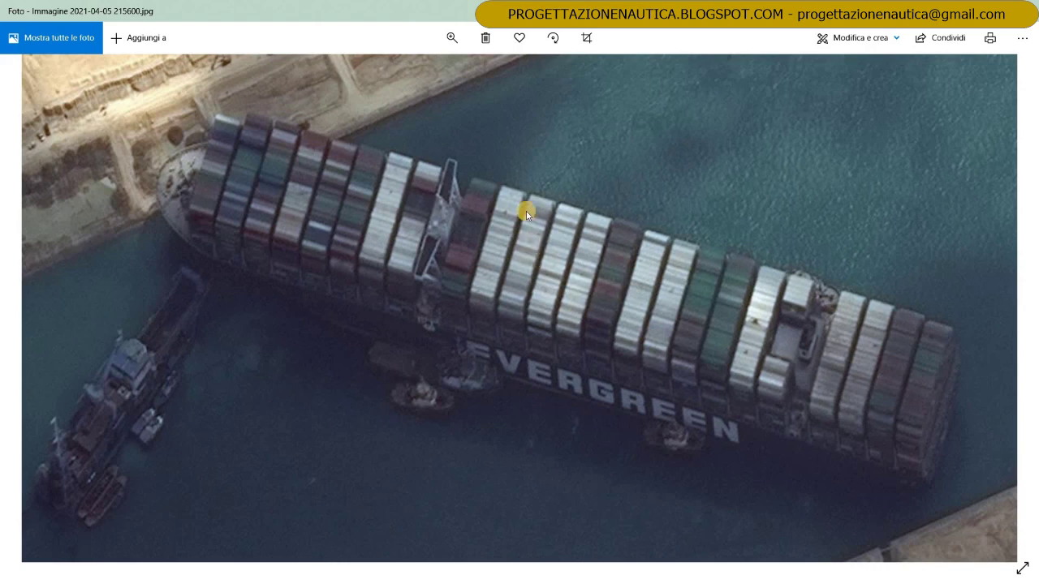
key(Right)
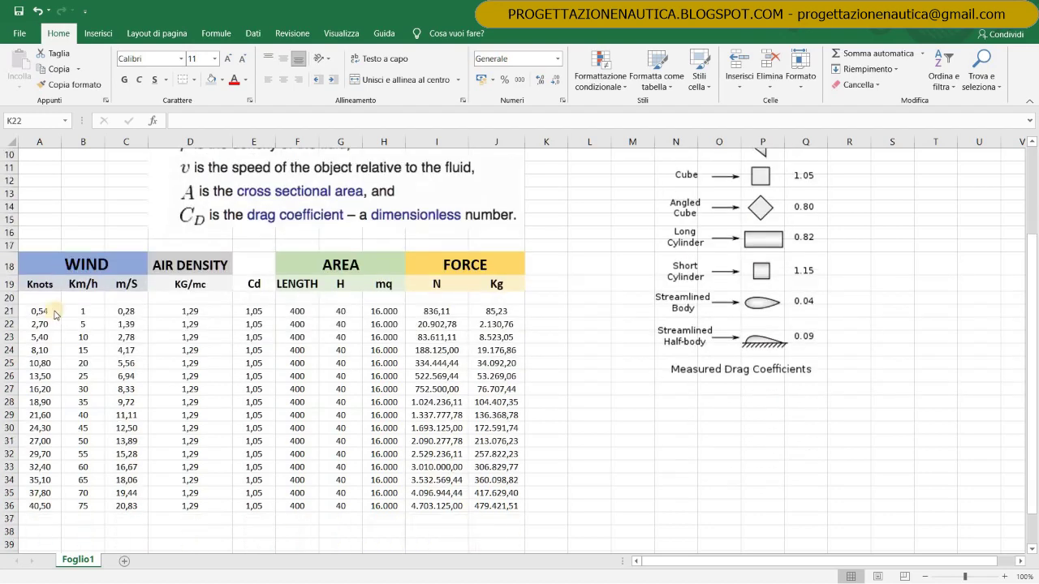
- Inspect the formula in cell I21, the first force value in newtons, and compare it with the drag force equation above the table
scroll(101, 311, down, 3)
click(438, 311)
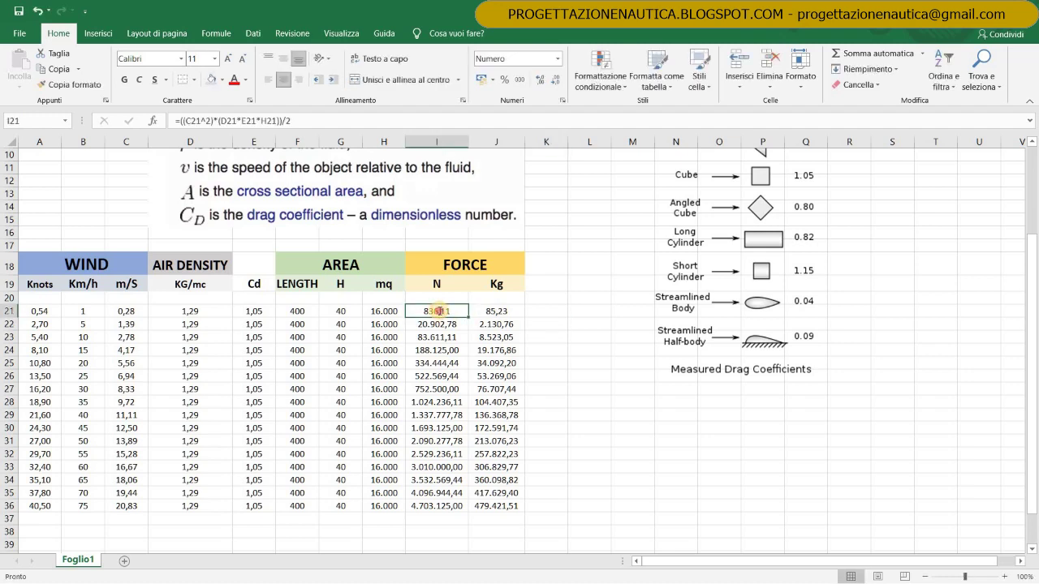
key(F2)
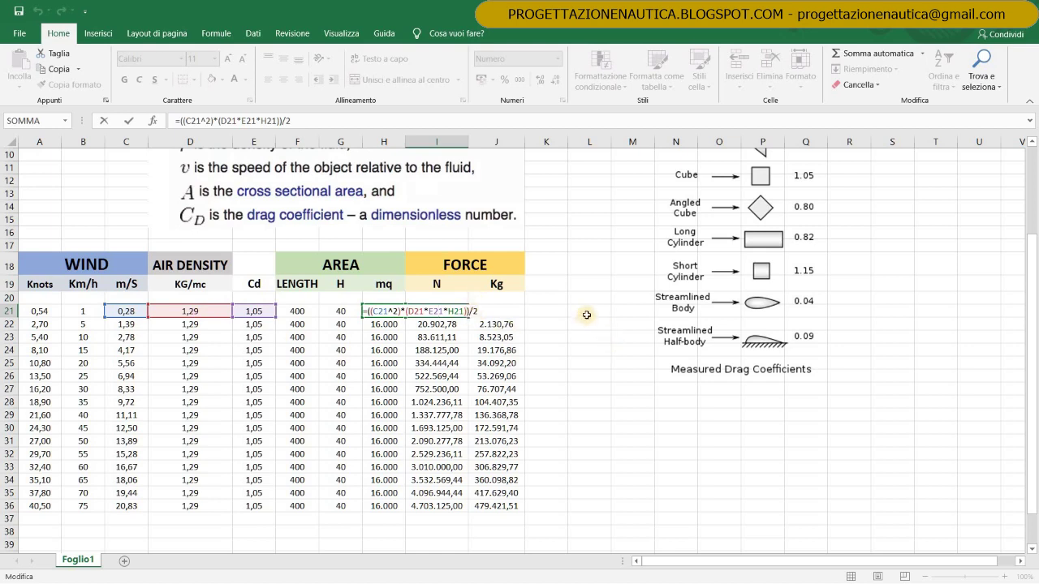
key(ctrl+Return)
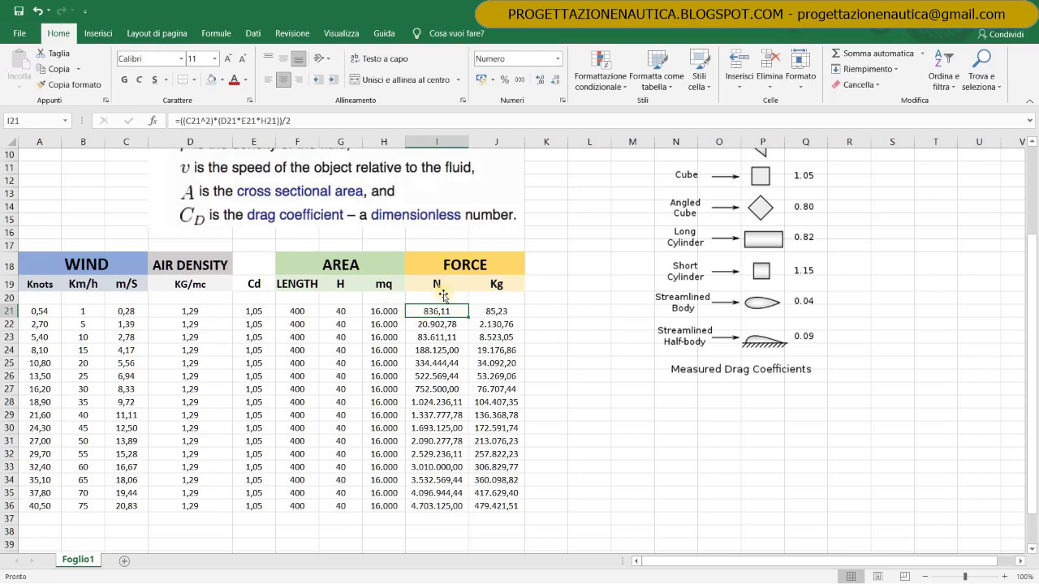
scroll(281, 168, up, 3)
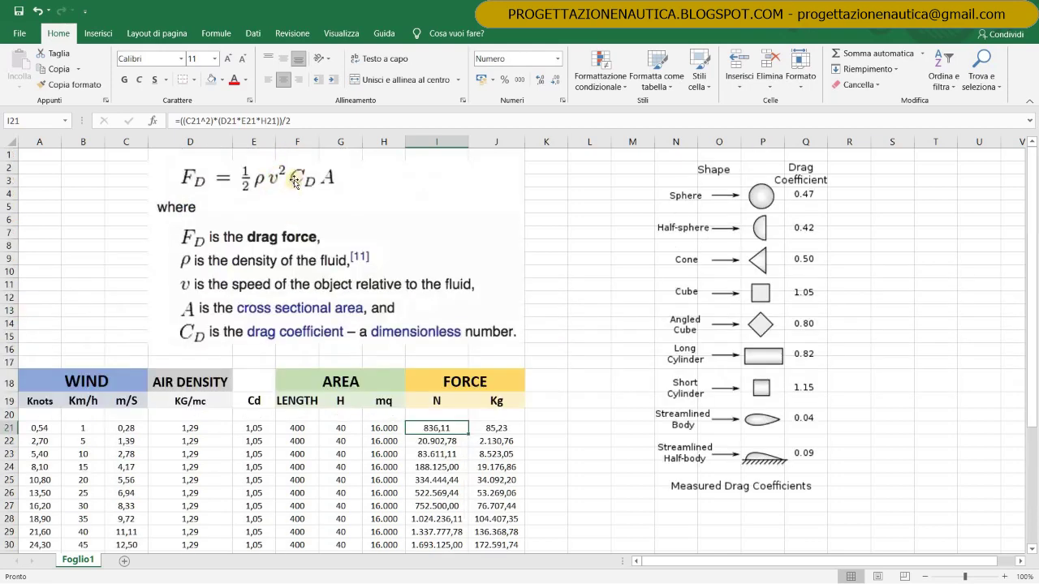
scroll(518, 315, down, 3)
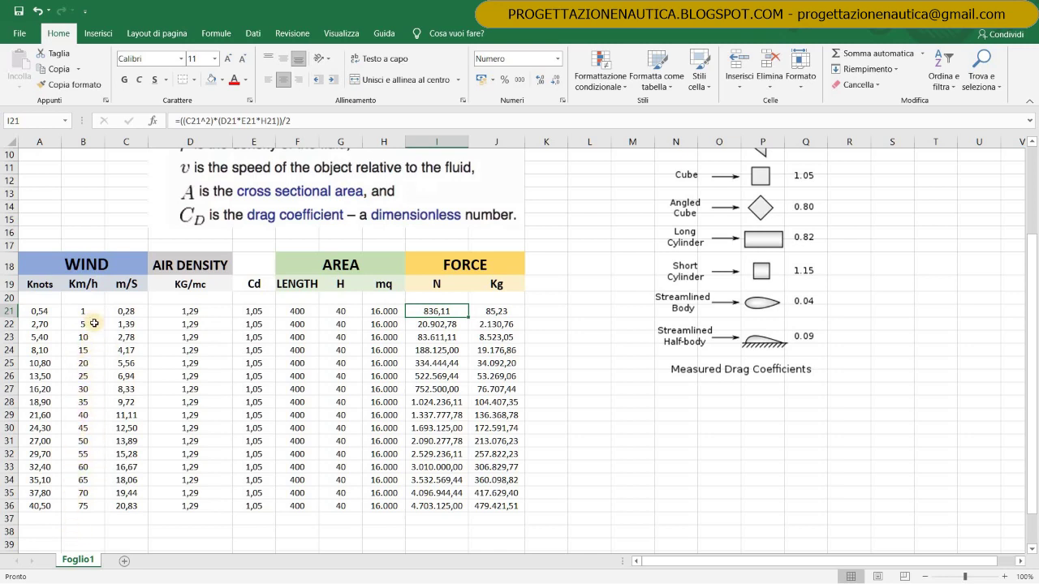
- Examine the force in kilograms in the 5, 40 and 75 km/h wind rows of the table
click(495, 326)
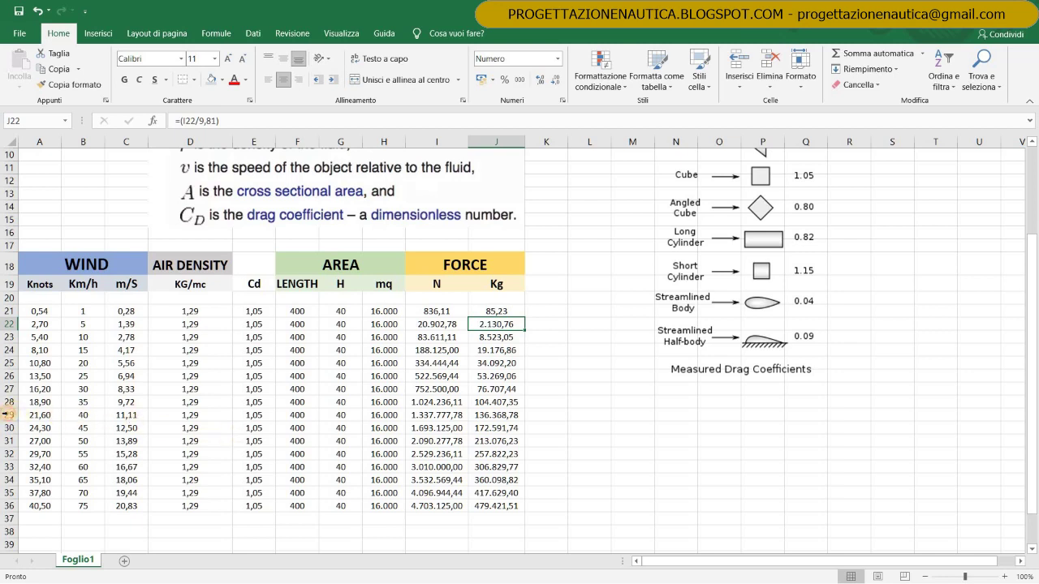
drag(10, 414, 9, 413)
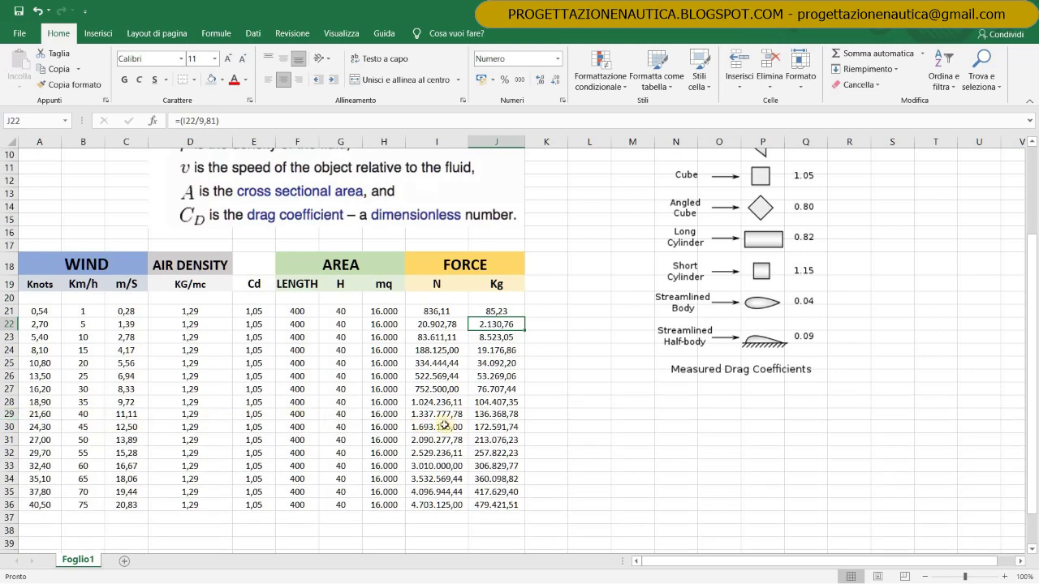
click(497, 413)
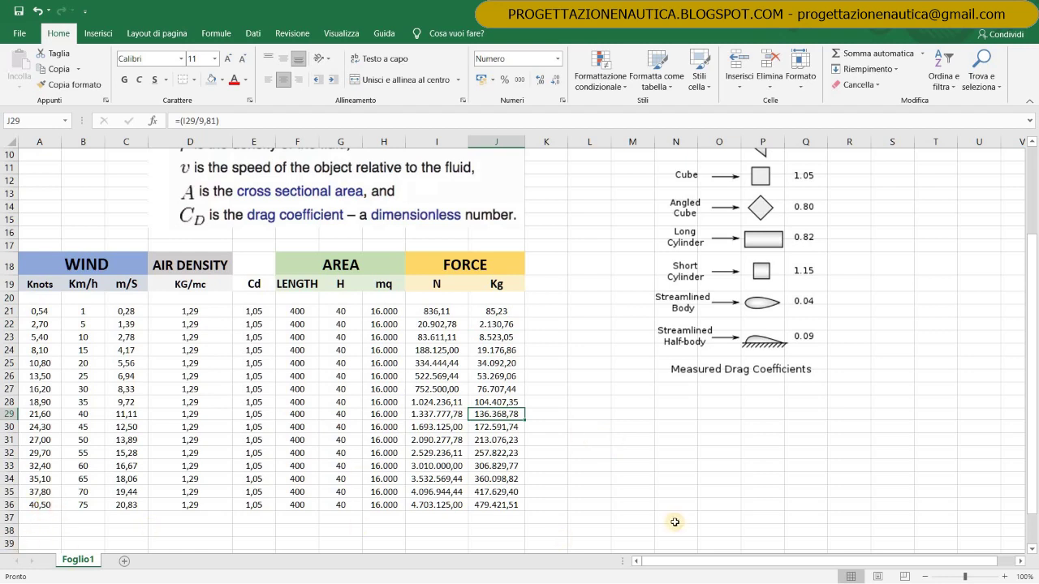
key(ctrl+Left)
key(ctrl+Down)
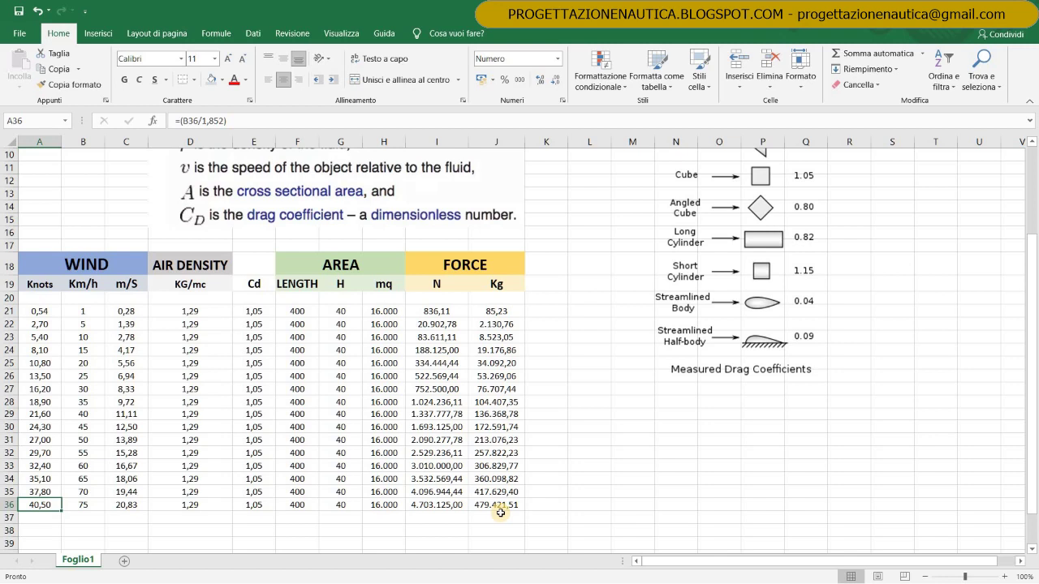
click(555, 504)
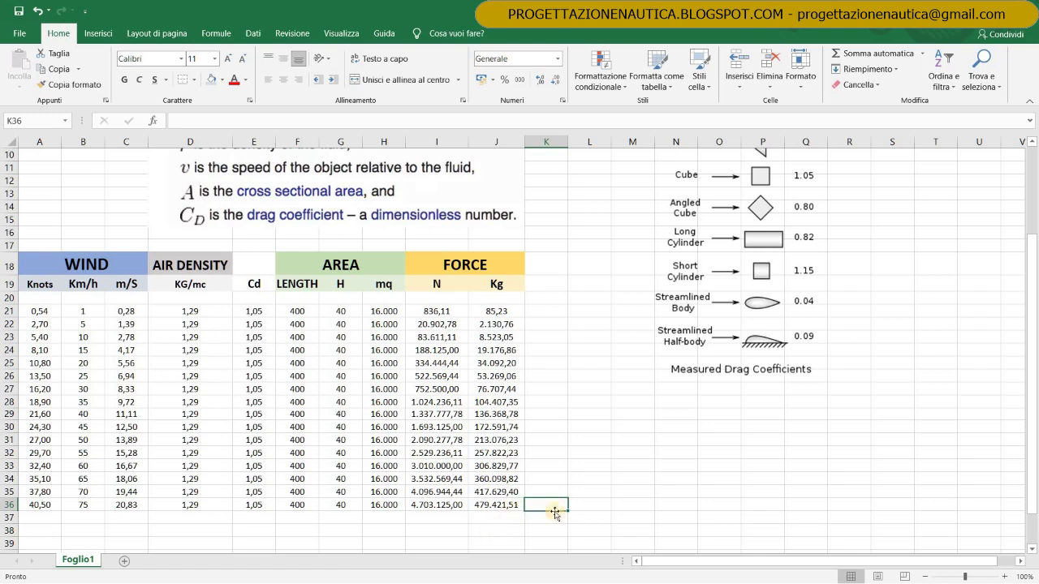
- Review the drag force equation and the shape drag coefficients alongside the wind, area and force values in the table
scroll(560, 511, up, 3)
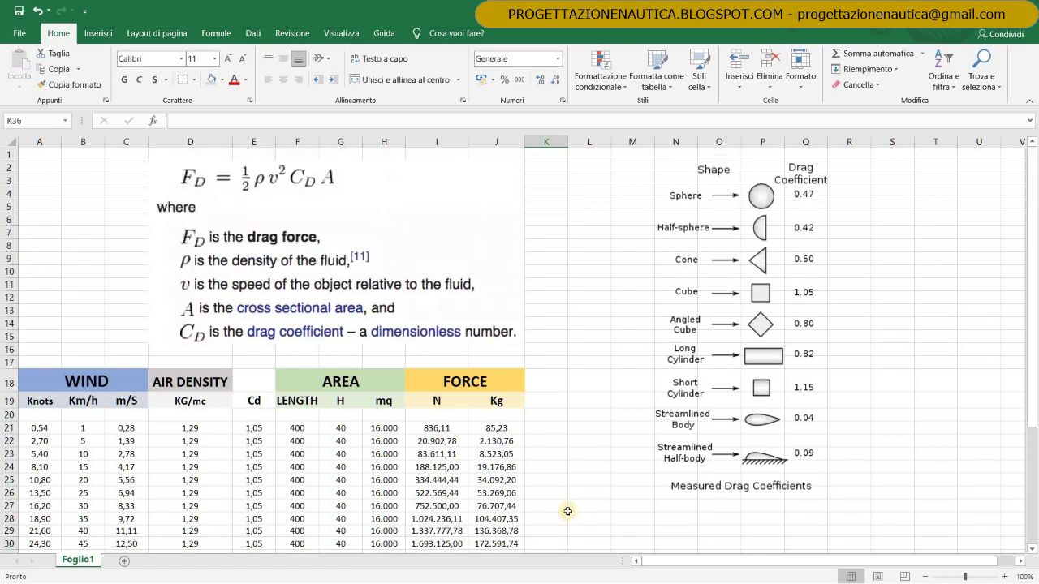
scroll(568, 511, down, 2)
scroll(547, 493, down, 2)
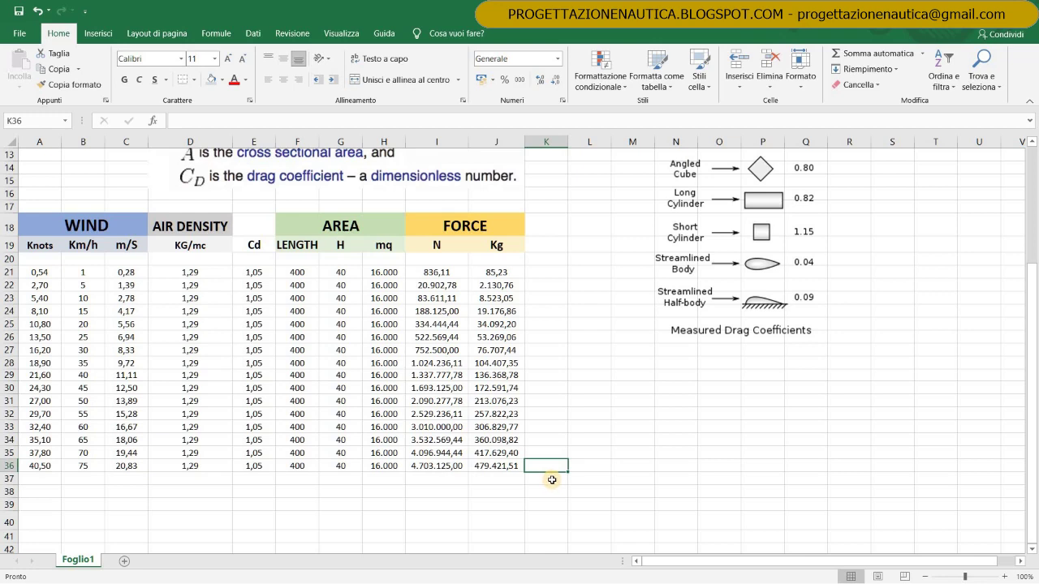
scroll(552, 480, up, 1)
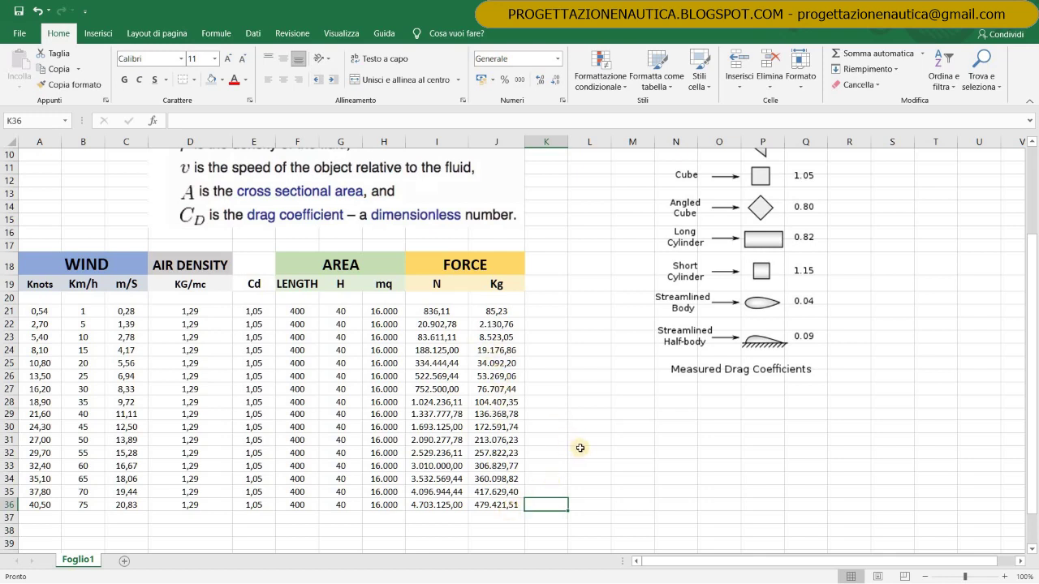
scroll(580, 448, up, 3)
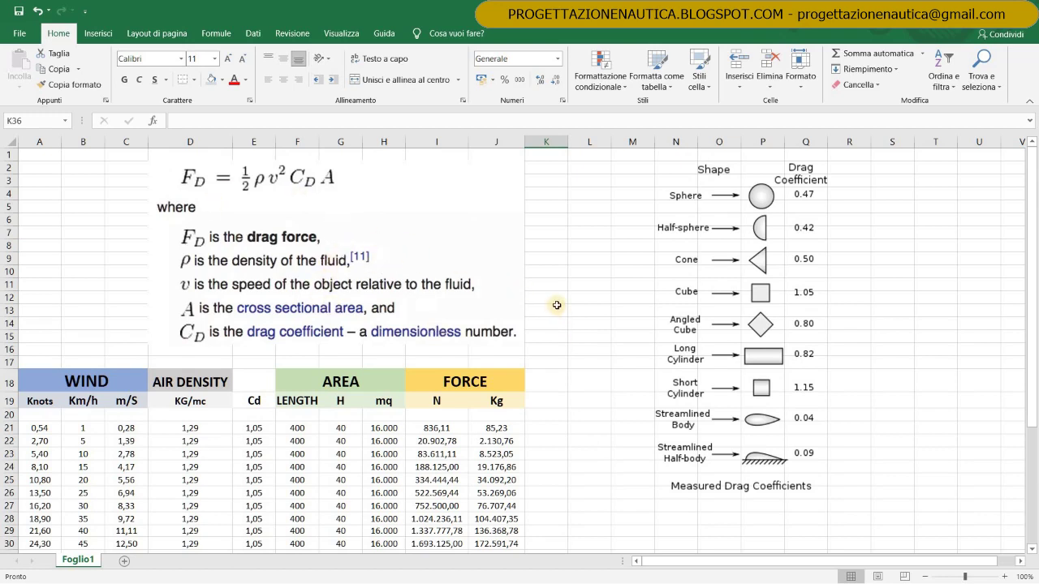
scroll(557, 301, down, 3)
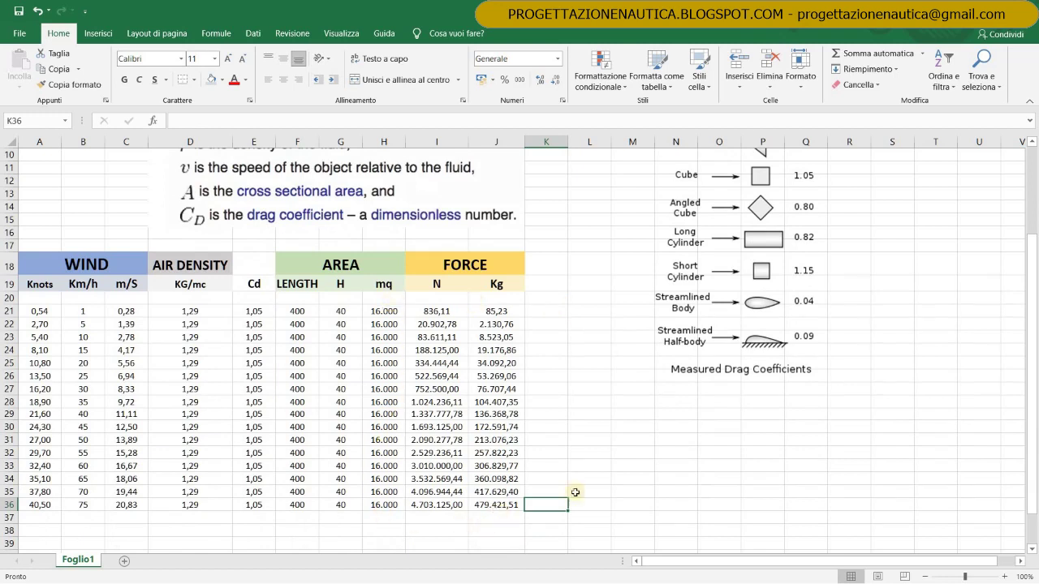
scroll(357, 206, up, 3)
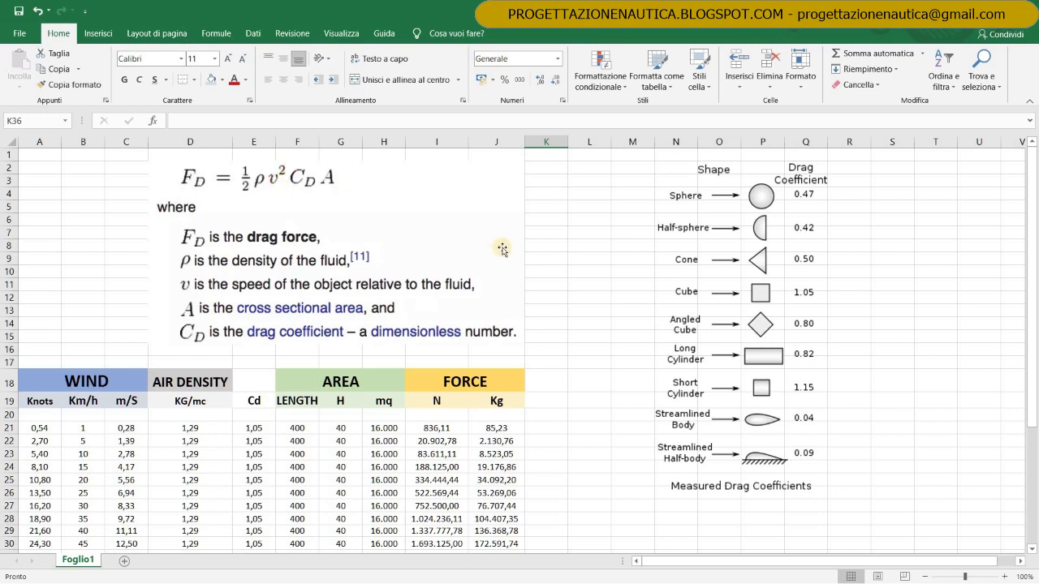
scroll(508, 292, down, 4)
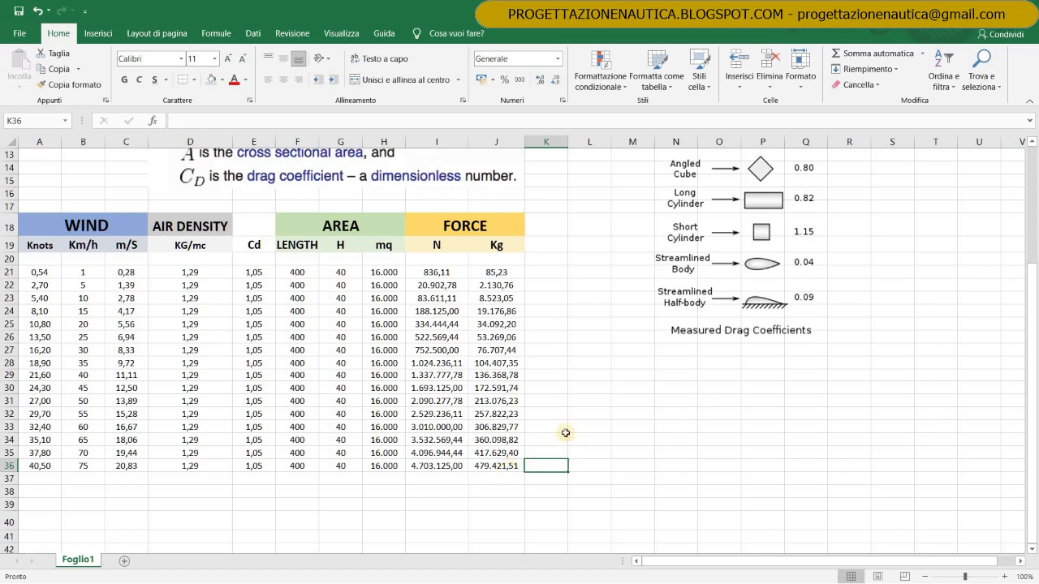
scroll(566, 431, up, 3)
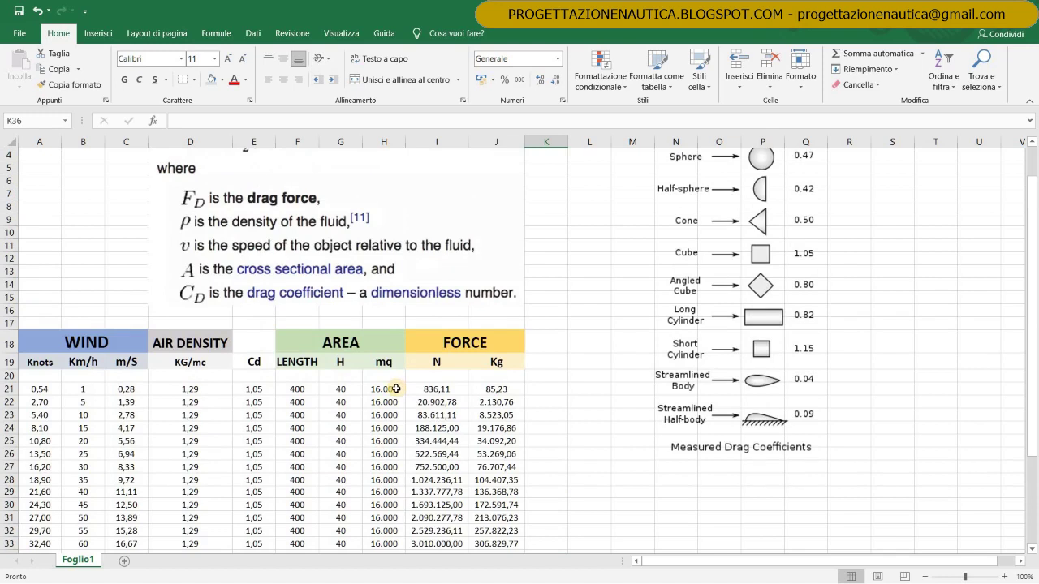
scroll(538, 385, down, 2)
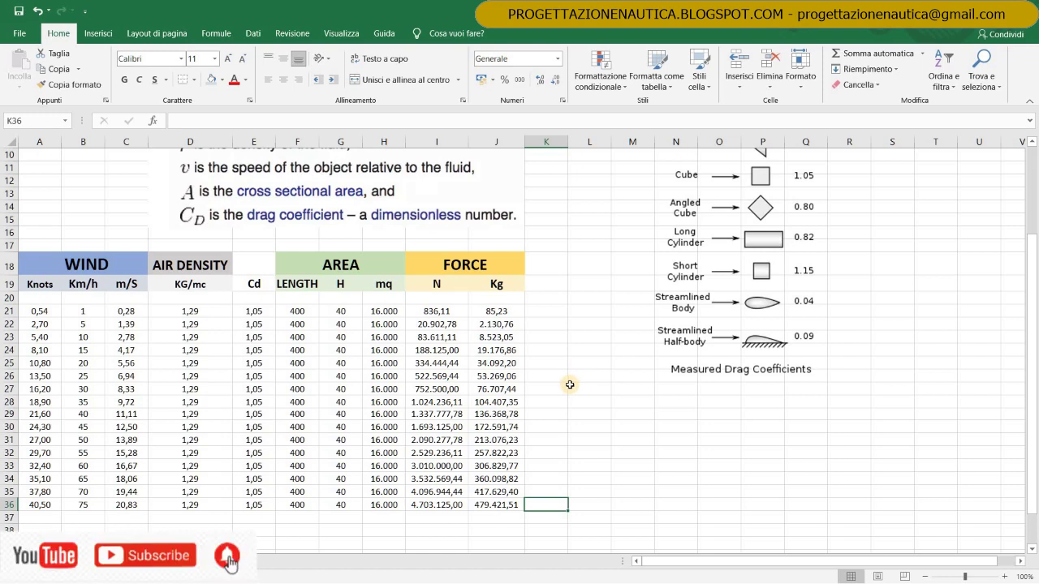
scroll(569, 385, up, 1)
scroll(570, 384, up, 2)
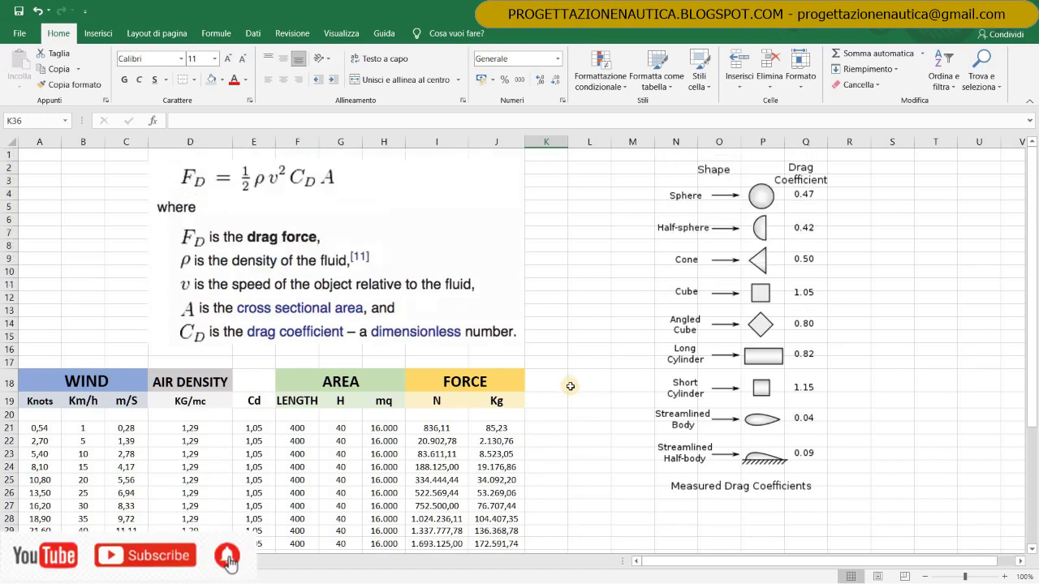
scroll(571, 387, down, 3)
scroll(571, 387, down, 1)
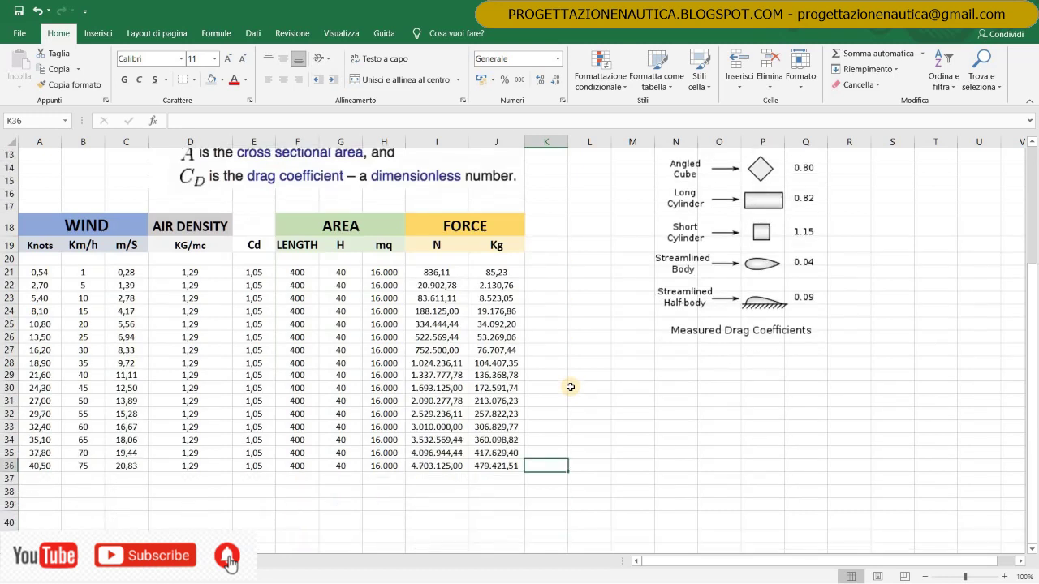
scroll(570, 387, up, 4)
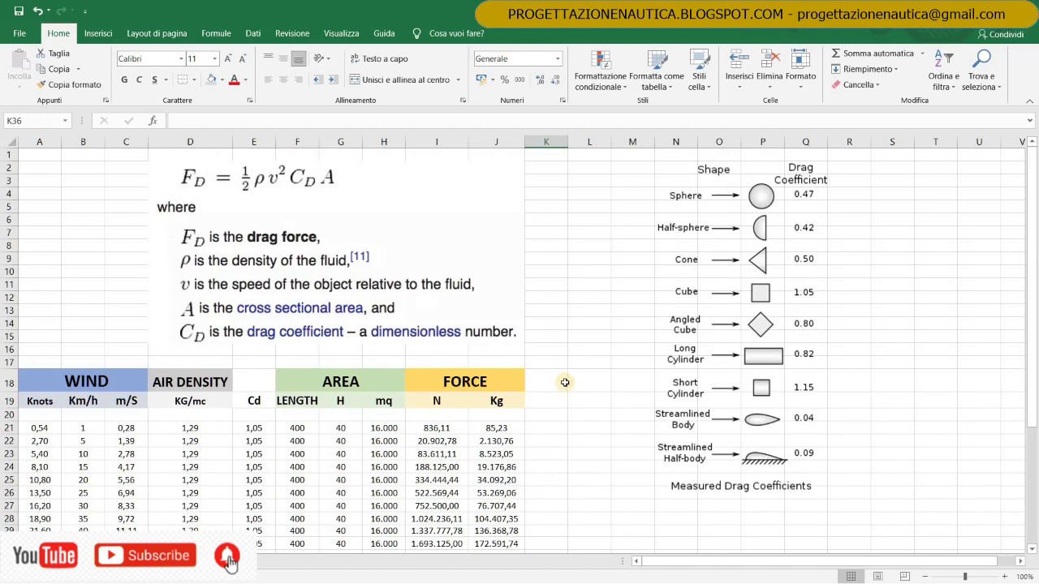
scroll(566, 382, down, 2)
scroll(566, 382, down, 1)
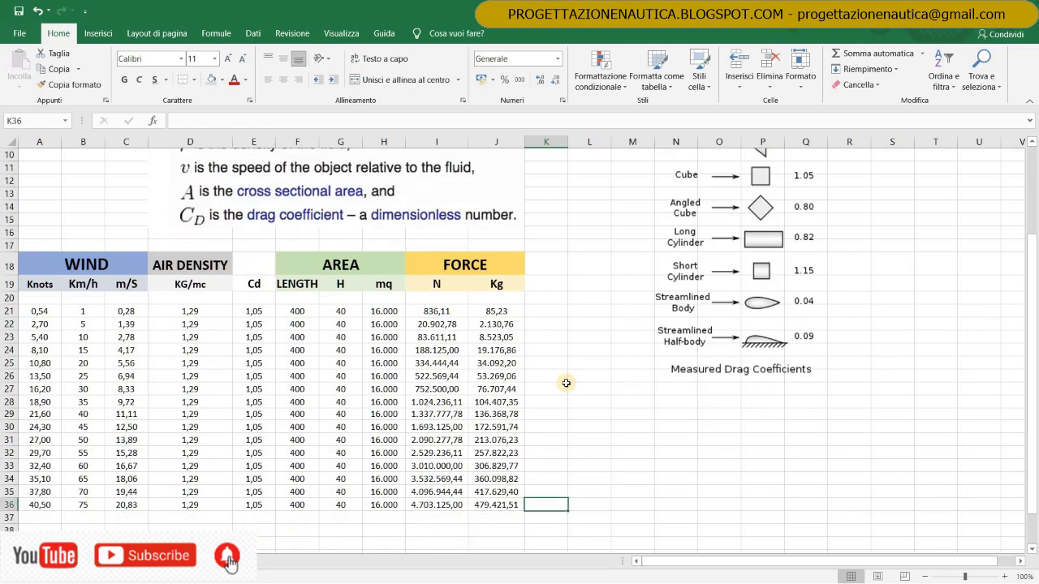
scroll(565, 382, up, 3)
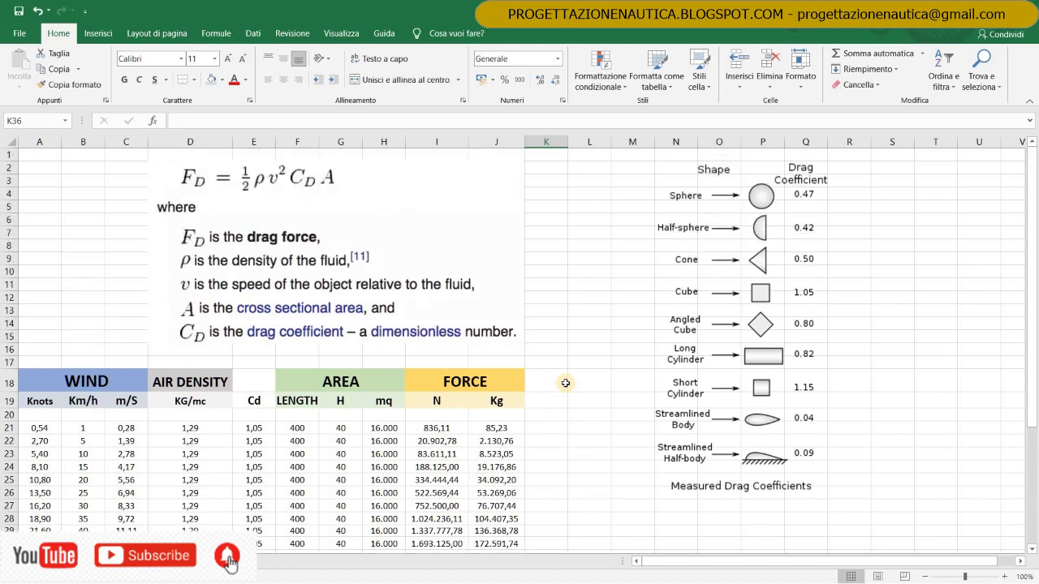